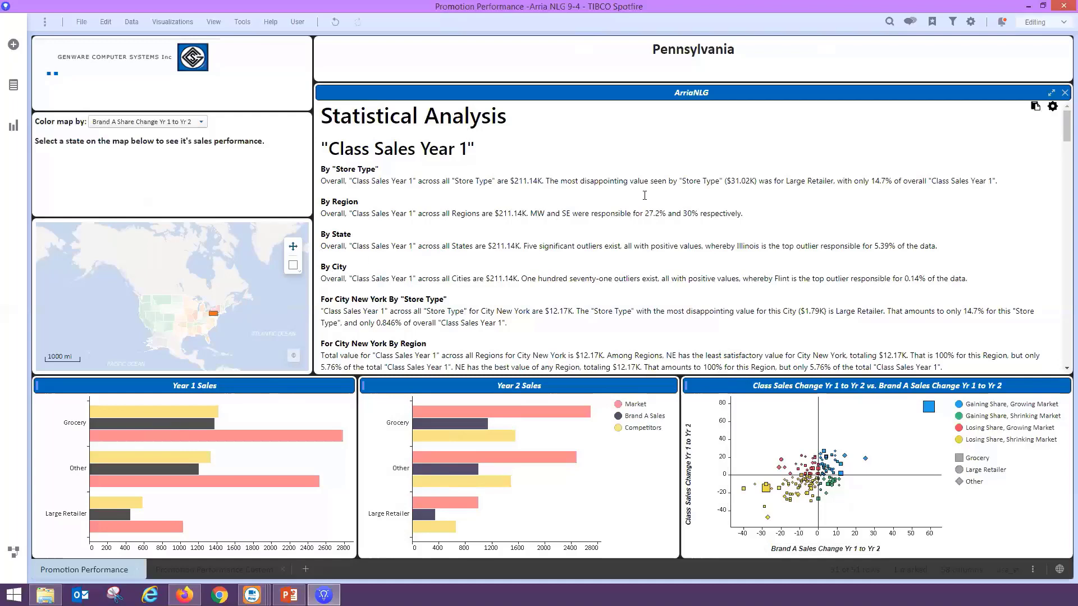
# View the list of available visualization types and hide it again.
pyautogui.click(15, 135)
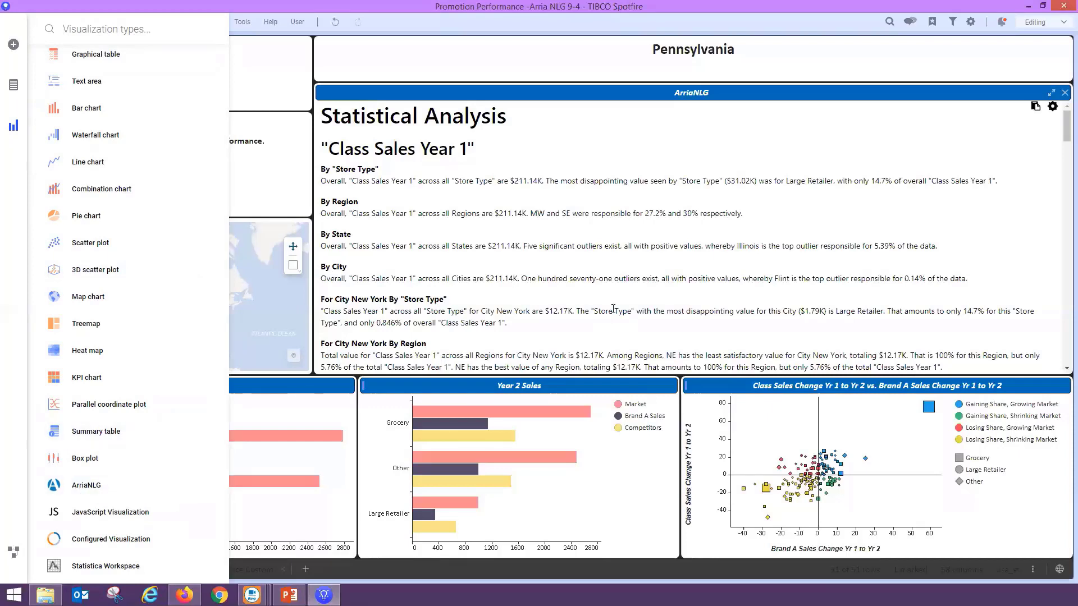
pyautogui.click(8, 132)
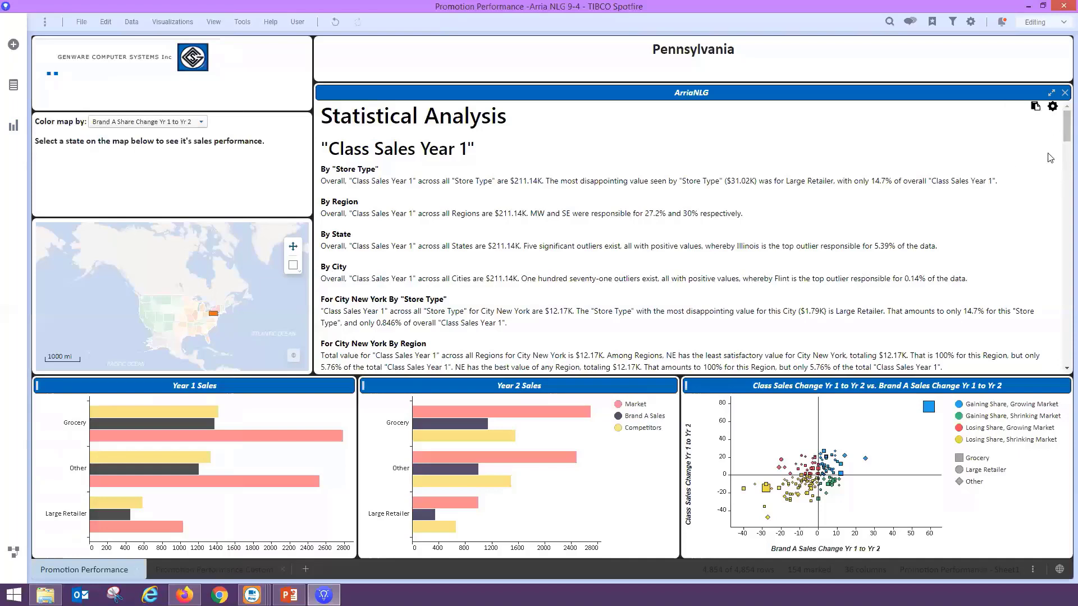
# Open the ArriaNLG visualization's property settings and review its data source and the selected dimensions.
pyautogui.click(1053, 108)
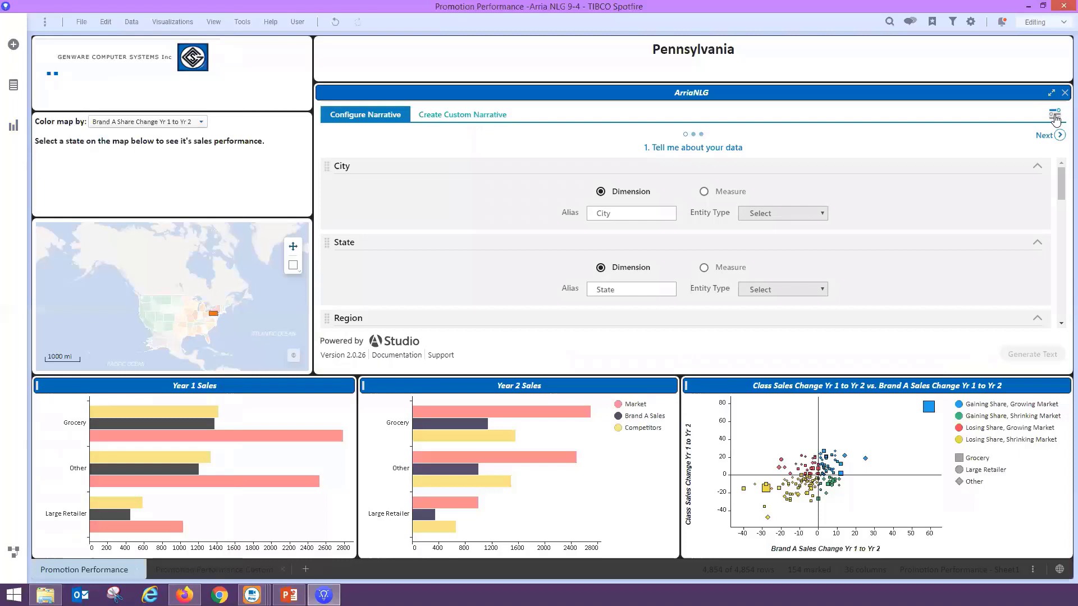
pyautogui.click(1055, 116)
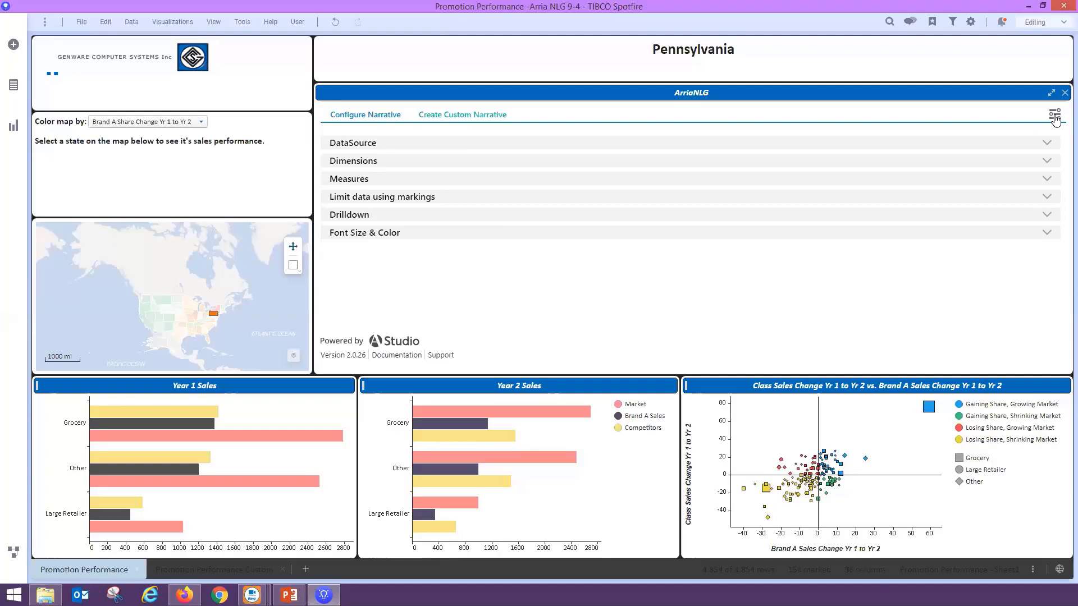
pyautogui.click(1047, 145)
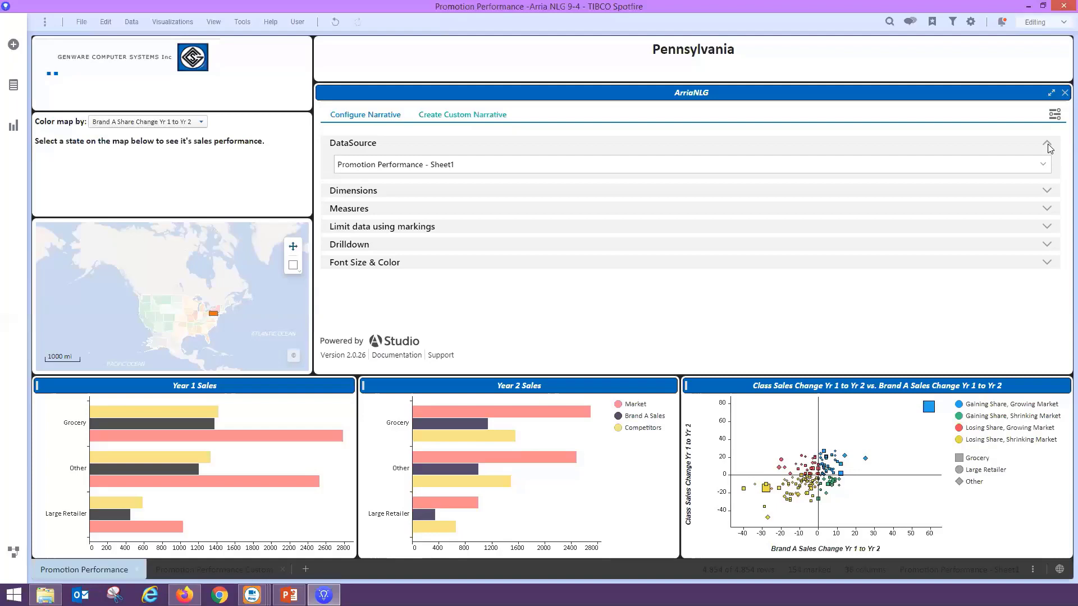
pyautogui.click(1046, 192)
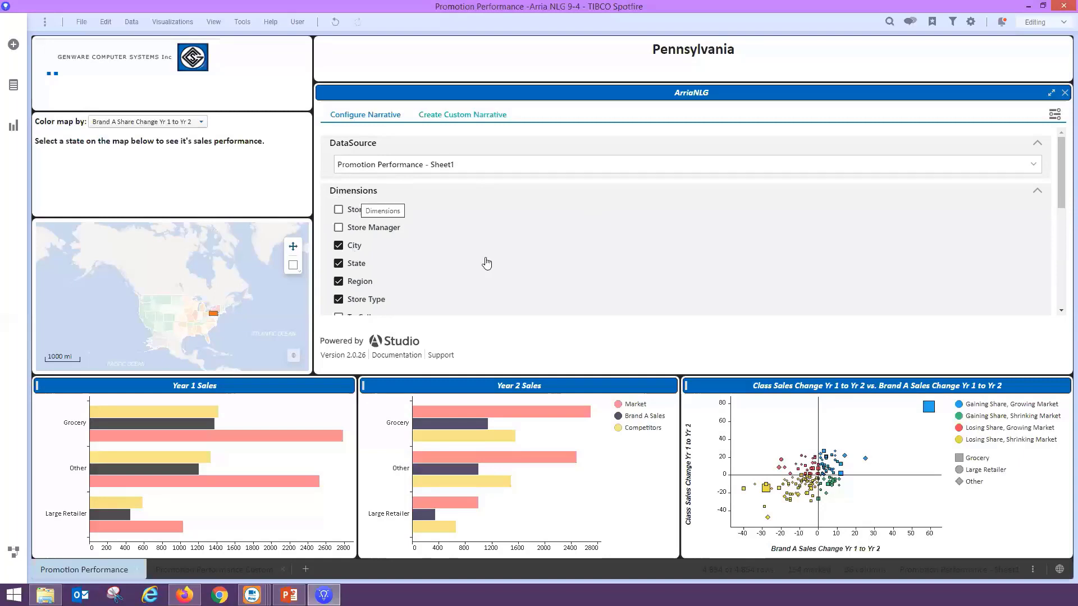
pyautogui.moveTo(1061, 196); pyautogui.dragTo(1062, 213)
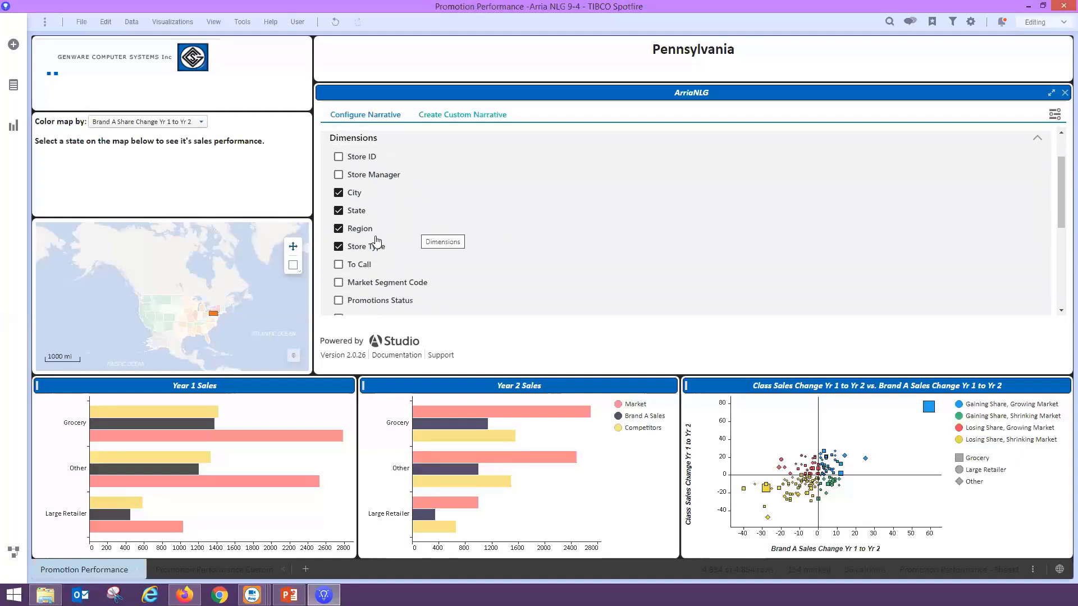
pyautogui.moveTo(1062, 179); pyautogui.dragTo(1062, 254)
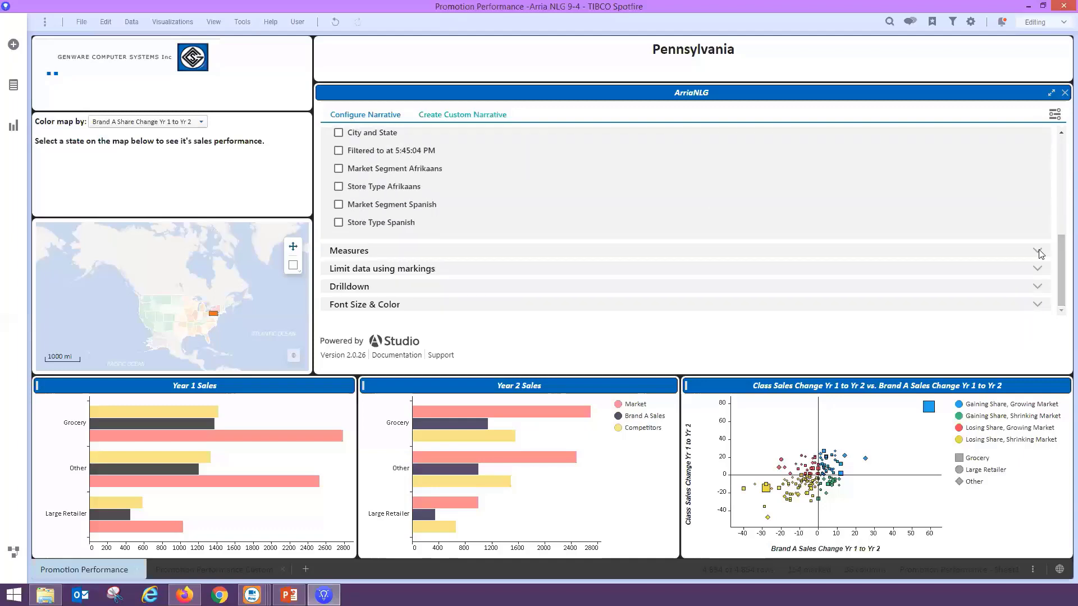
# Review the narrative's measures and its font size and color options, and return to the narrative configuration.
pyautogui.click(1038, 251)
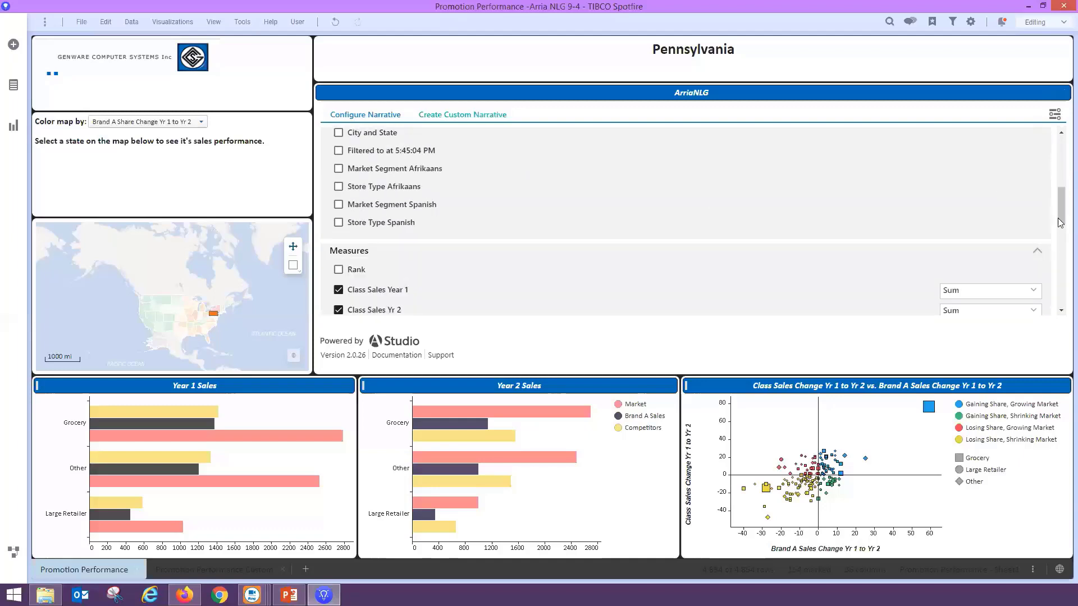
pyautogui.moveTo(1062, 216); pyautogui.dragTo(1062, 243)
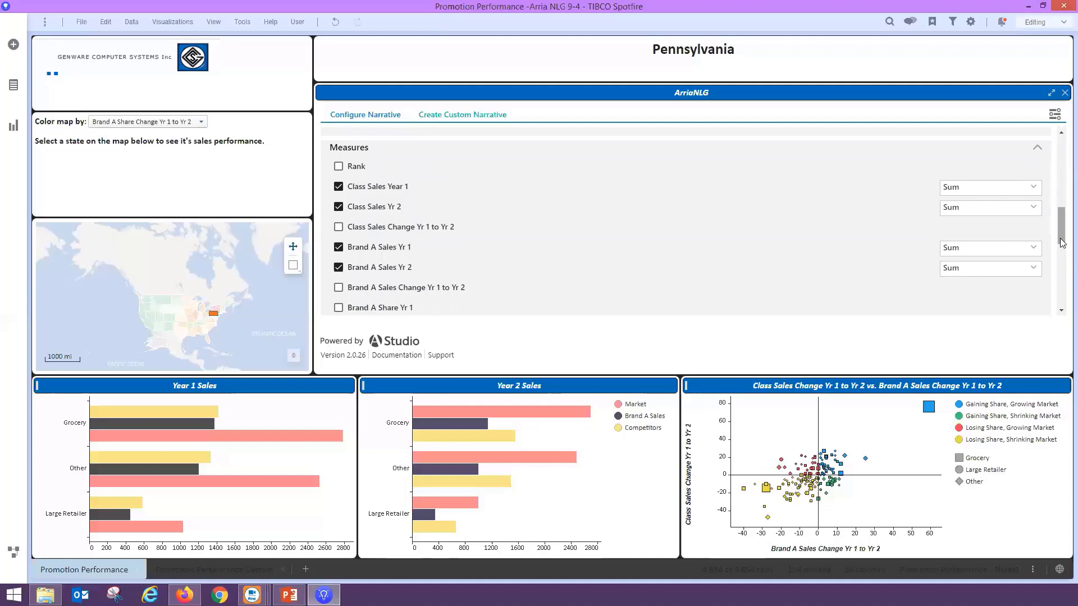
pyautogui.moveTo(1062, 242); pyautogui.dragTo(1062, 316)
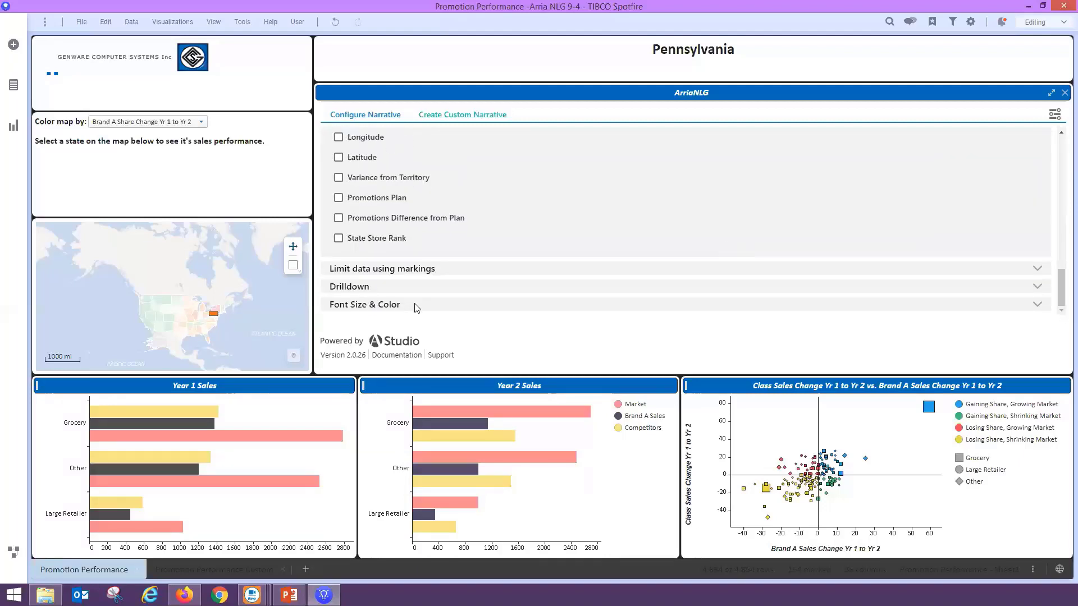
pyautogui.click(1039, 305)
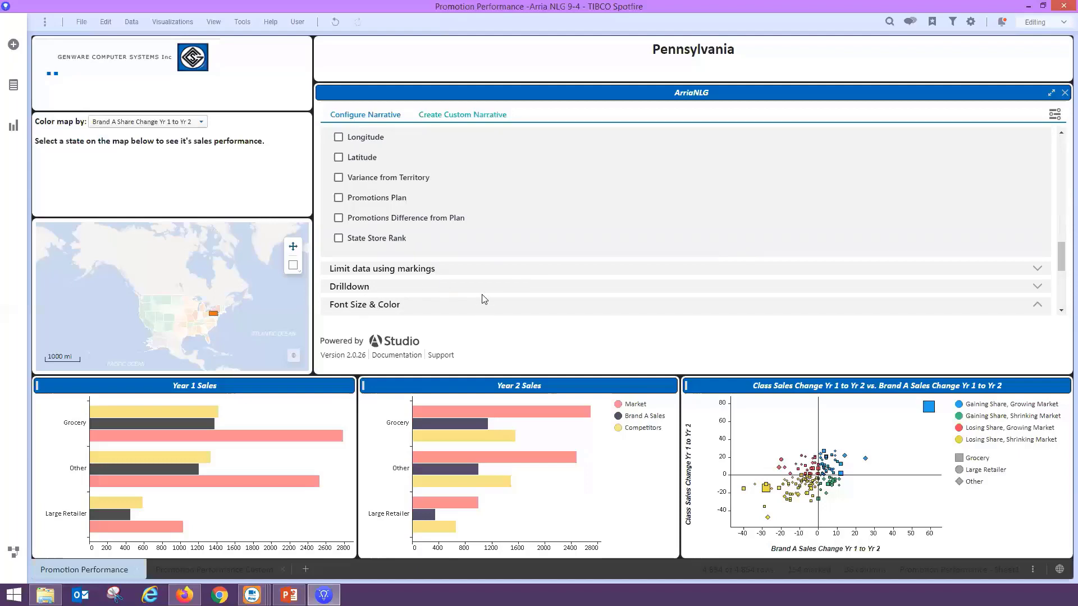
pyautogui.scroll(-2, 484, 299)
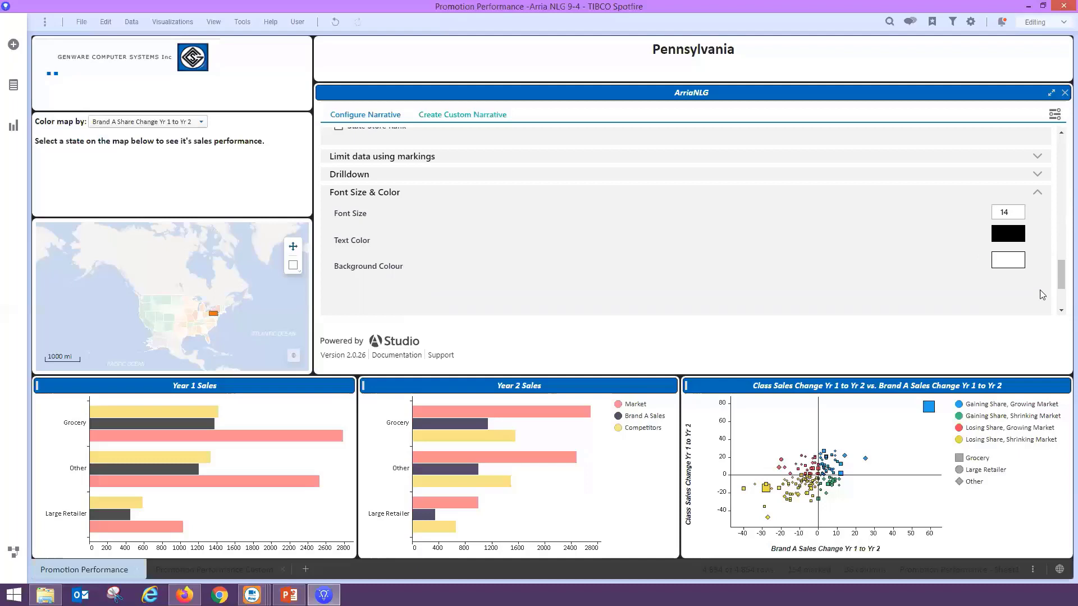
pyautogui.click(1056, 115)
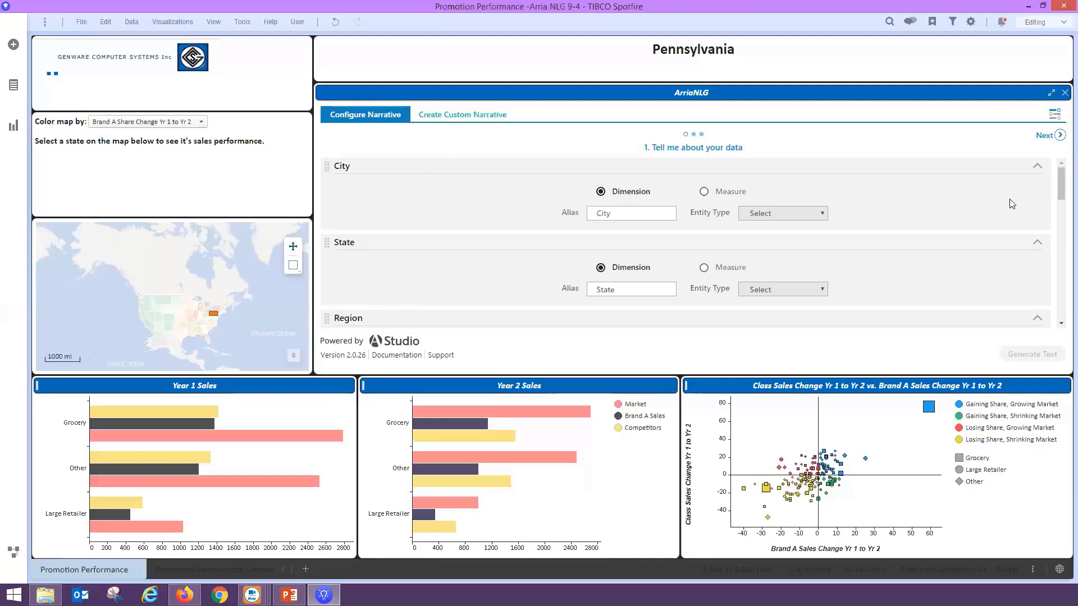
# Review the aliases, entity types and units assigned to the dimensions and measures in "Tell me about your data".
pyautogui.scroll(-1, 1061, 185)
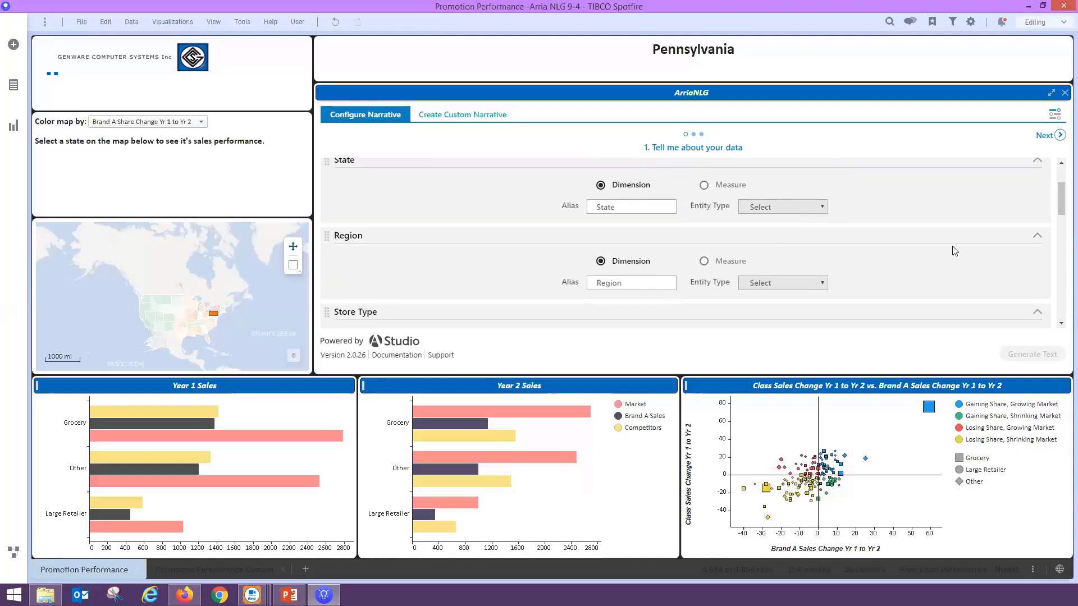
pyautogui.scroll(1, 578, 186)
pyautogui.scroll(-1, 640, 263)
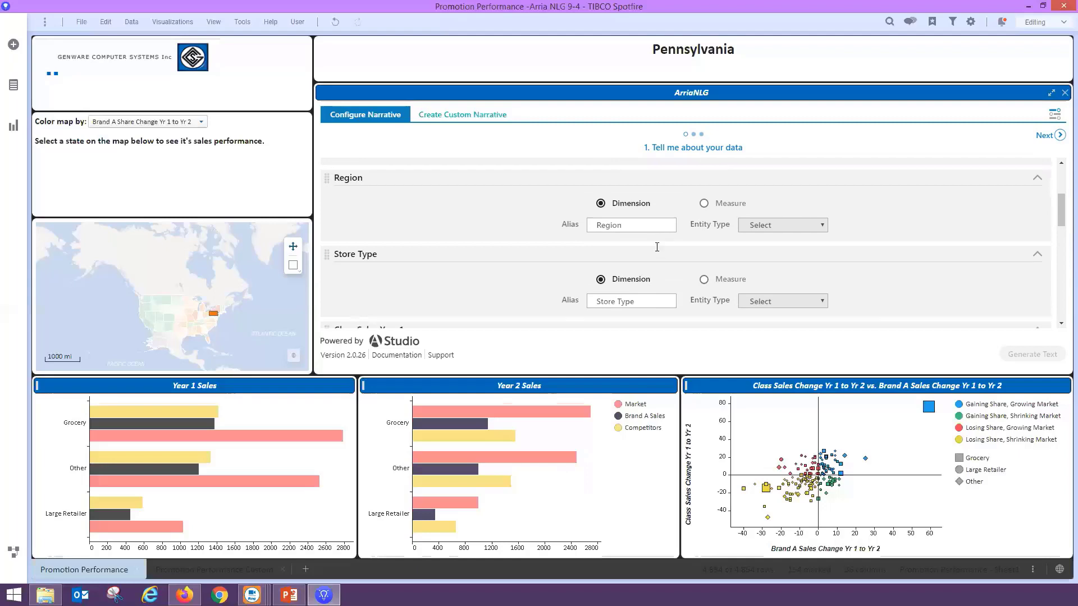
pyautogui.scroll(-2, 657, 247)
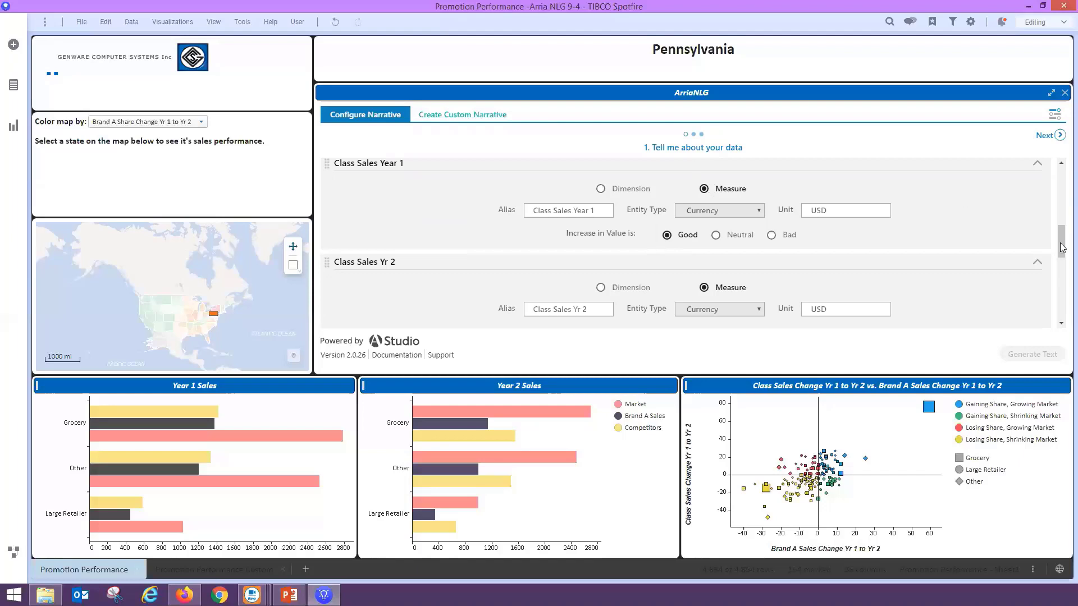
pyautogui.moveTo(1062, 248)
pyautogui.mouseDown()
pyautogui.moveTo(1062, 314)
pyautogui.moveTo(1062, 264)
pyautogui.mouseUp()
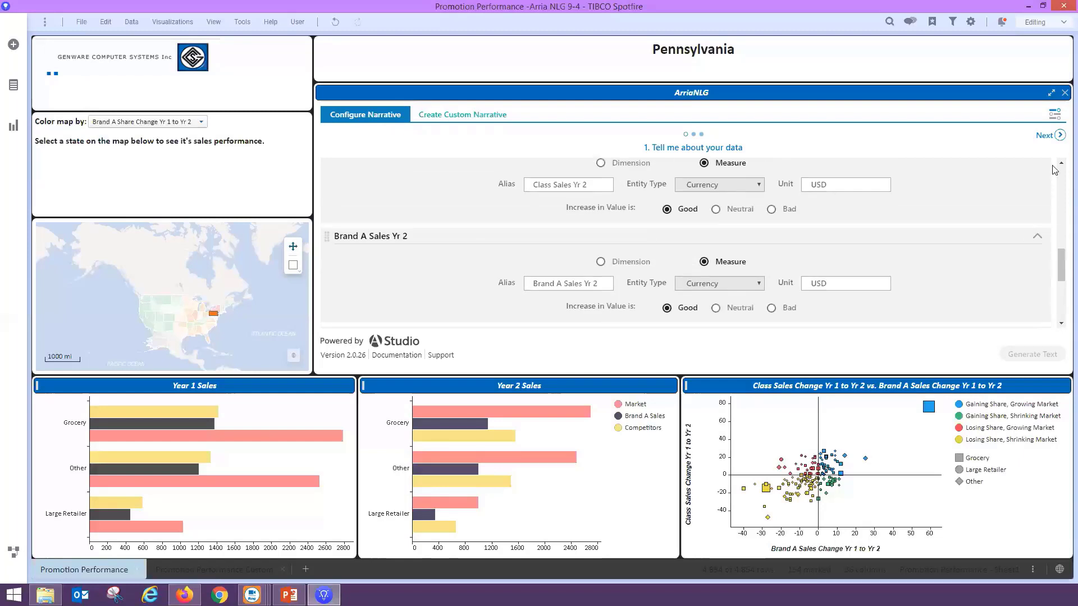
# Advance to the analysis type settings and choose Class Sales Yr 2 as the actual measure for the target-based variance.
pyautogui.click(1058, 136)
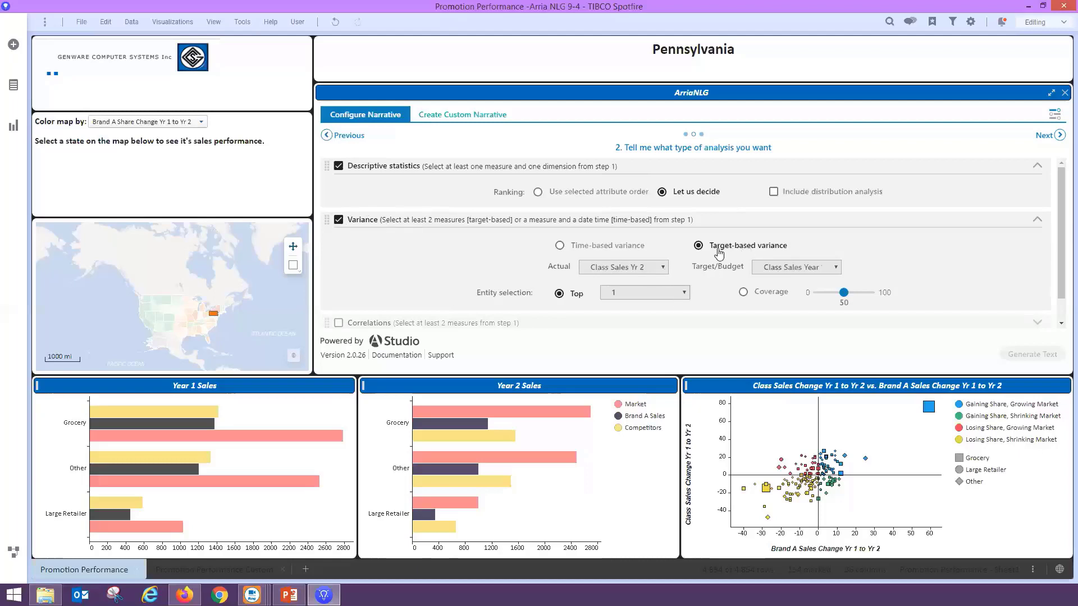
pyautogui.click(660, 271)
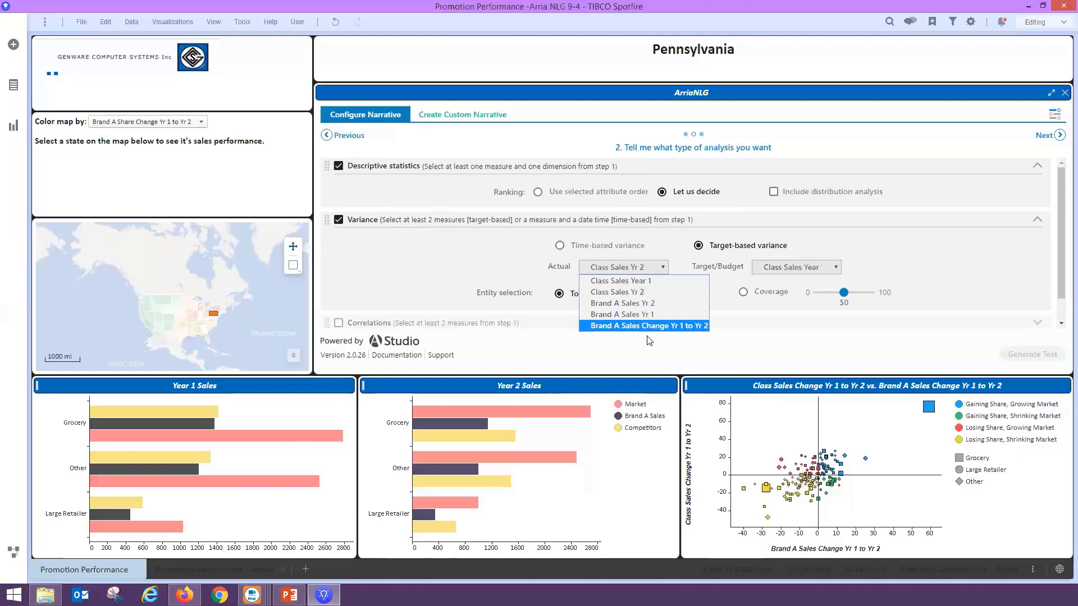
pyautogui.click(654, 293)
pyautogui.click(801, 268)
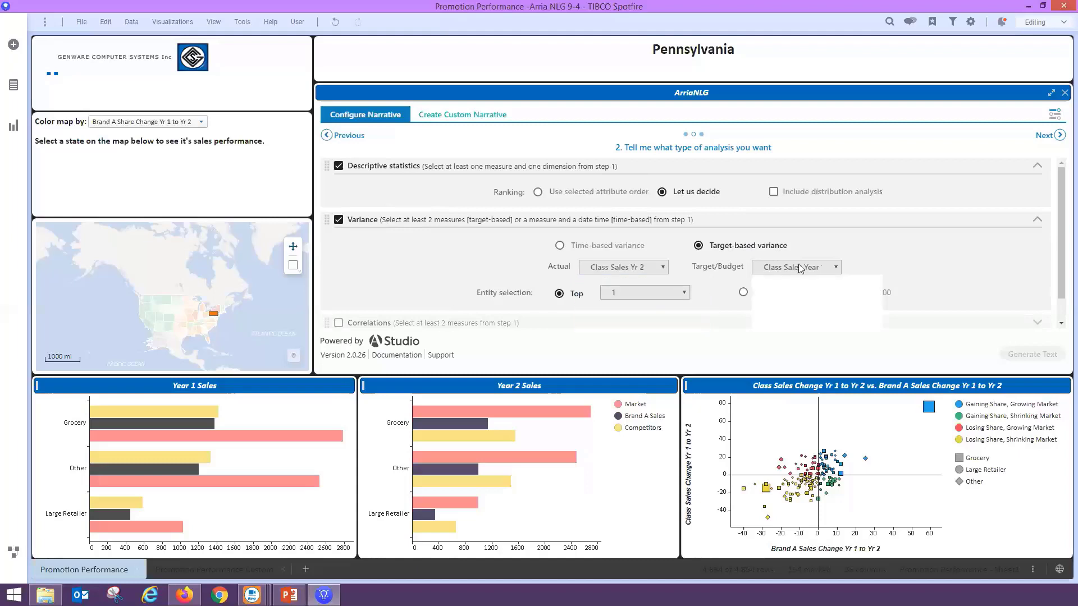
pyautogui.click(929, 247)
pyautogui.scroll(-1, 929, 247)
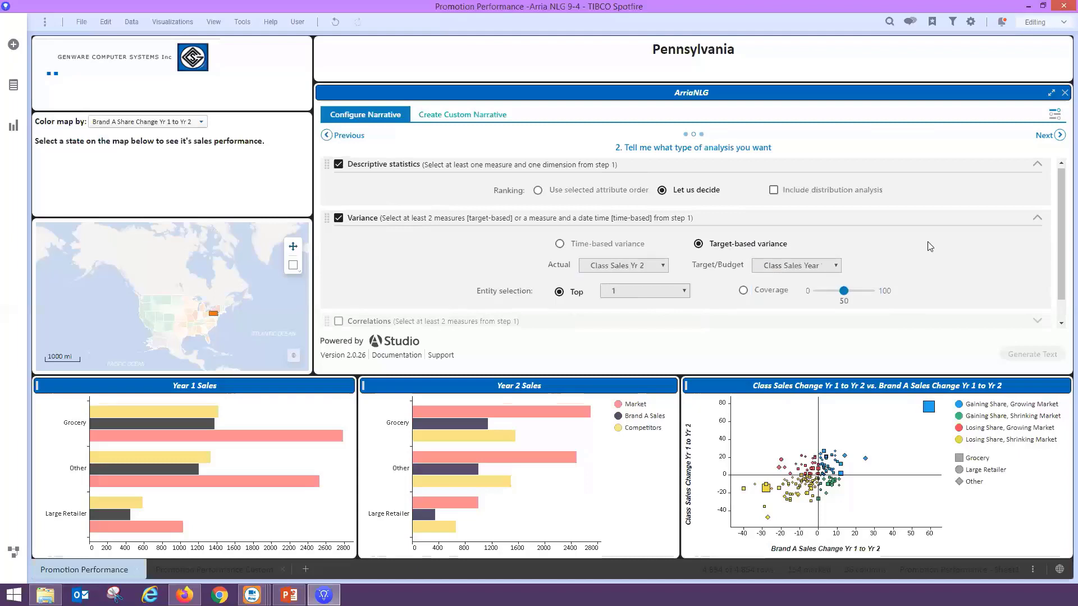
pyautogui.scroll(1, 929, 247)
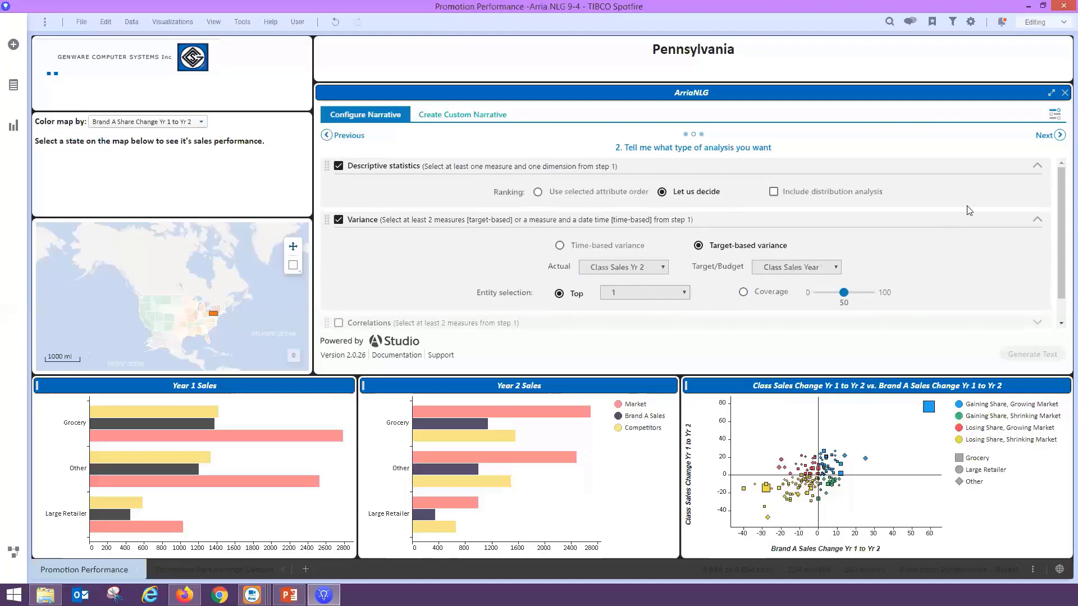
# Advance to "Tell me how to say it", preview the Important things narrative and generate the text.
pyautogui.click(1060, 136)
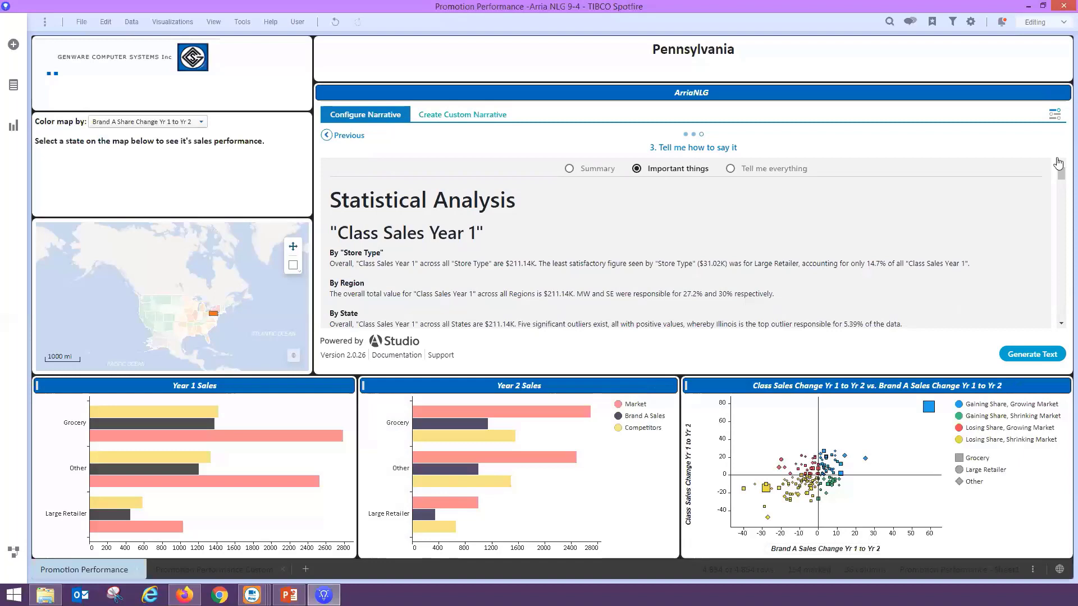
pyautogui.click(1061, 325)
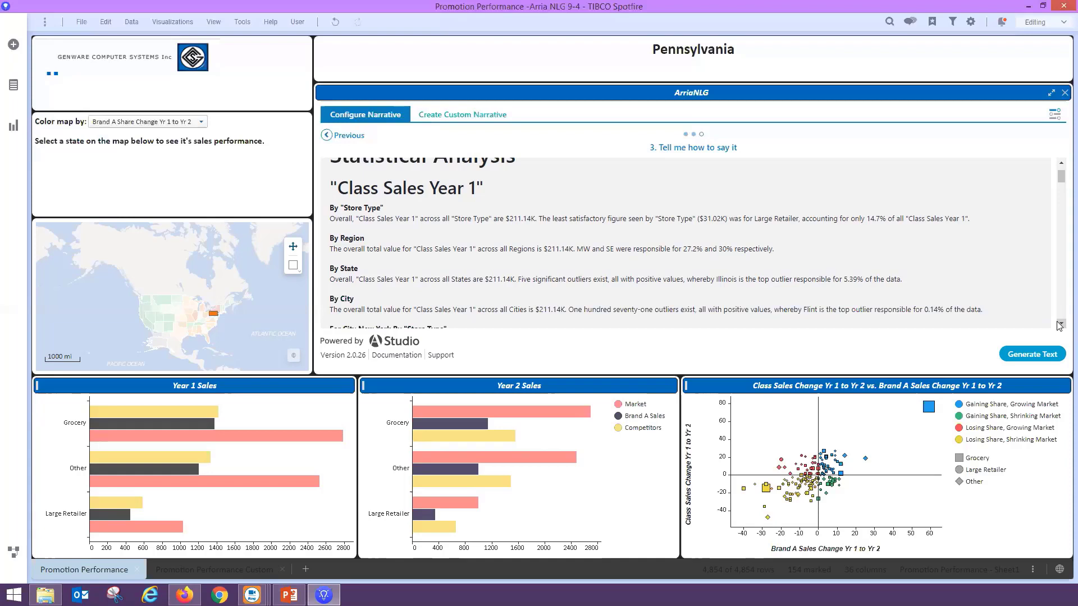
pyautogui.click(1039, 354)
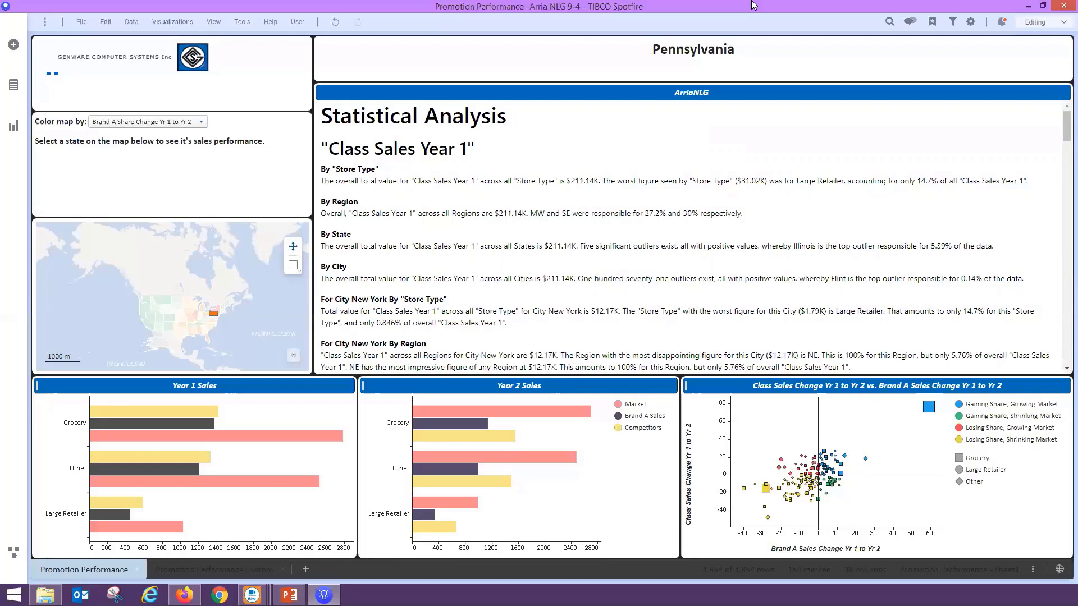
# Open the Promotion Performance Custom page and view the language choices for its narrative report.
pyautogui.click(239, 570)
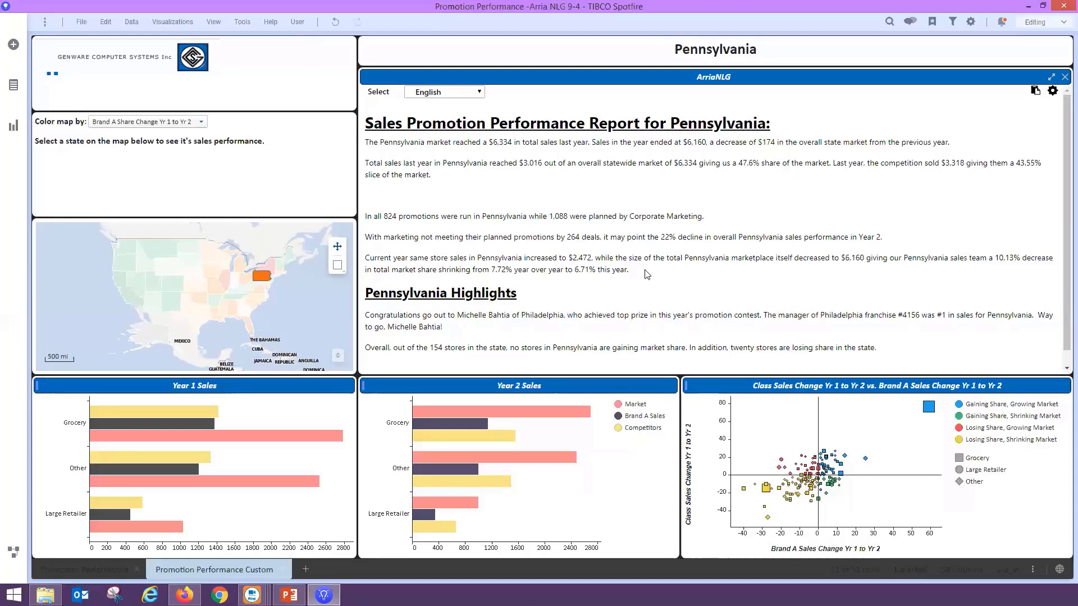
pyautogui.click(478, 92)
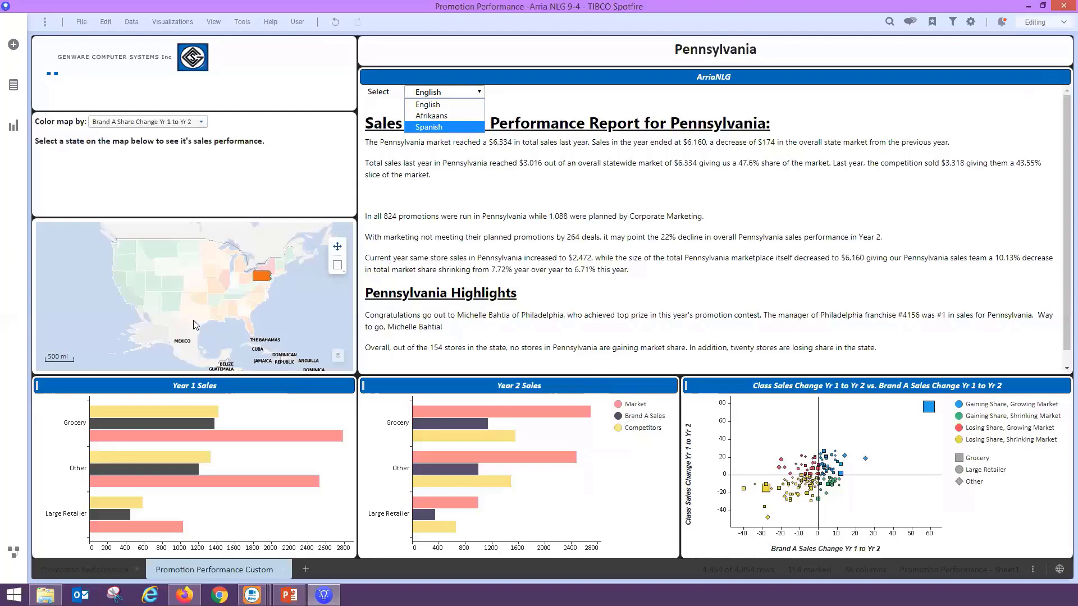
pyautogui.click(173, 290)
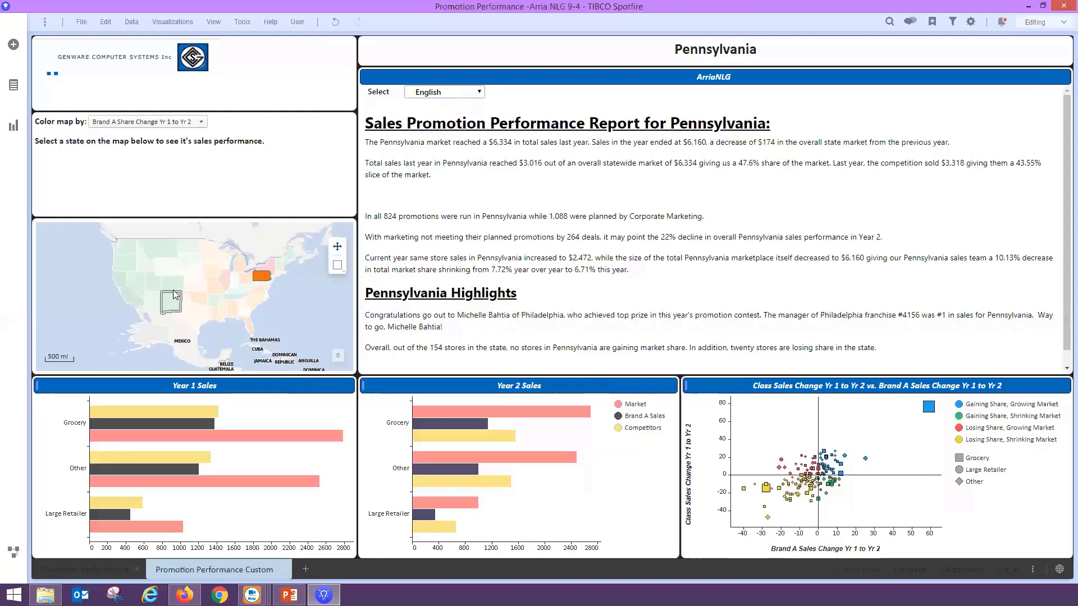